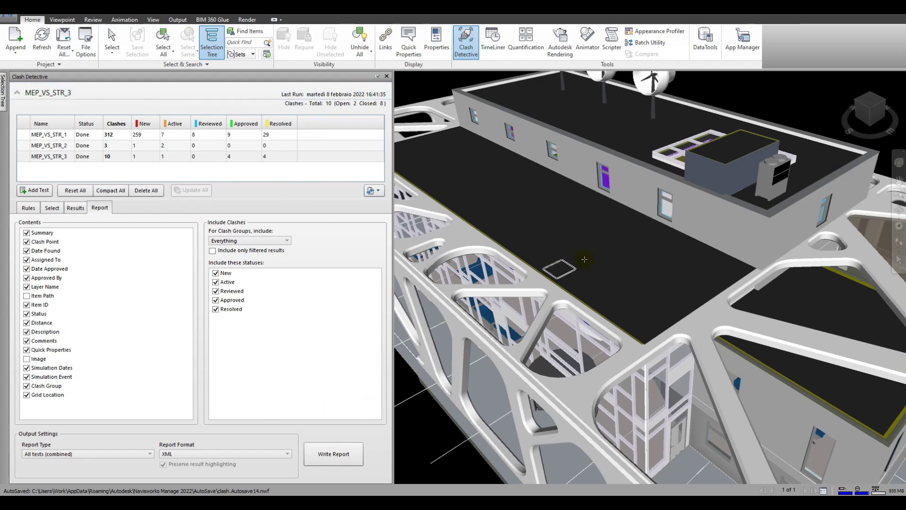
Zoom out in the 3D viewport until the whole building sits beside the three clash tests
scroll(560, 304, "down", 5)
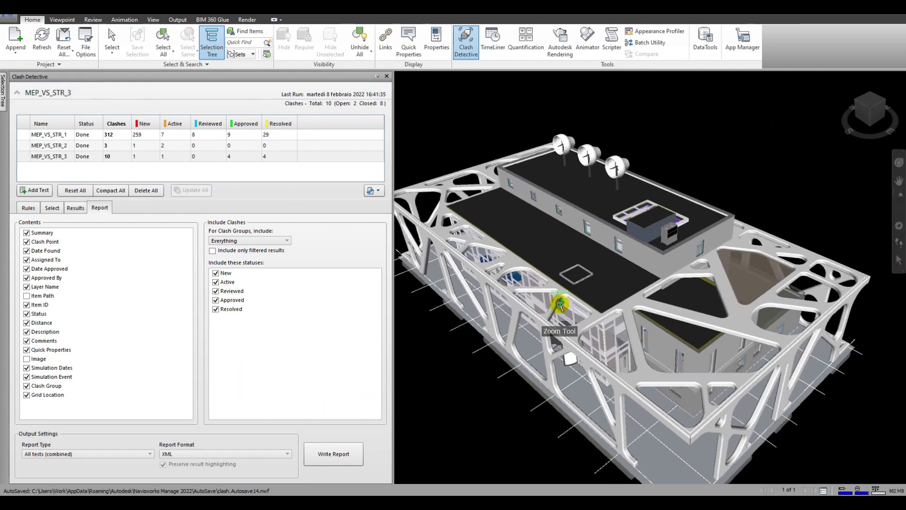
scroll(560, 305, "down", 1)
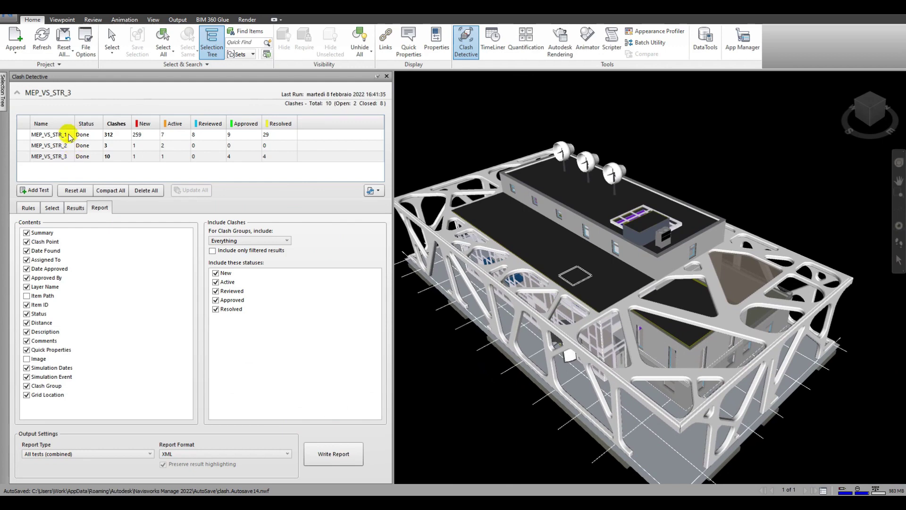
Select MEP_VS_STR_1, _2 and _3 in turn and show the Results for the chosen test
left_click(70, 137)
left_click(66, 145)
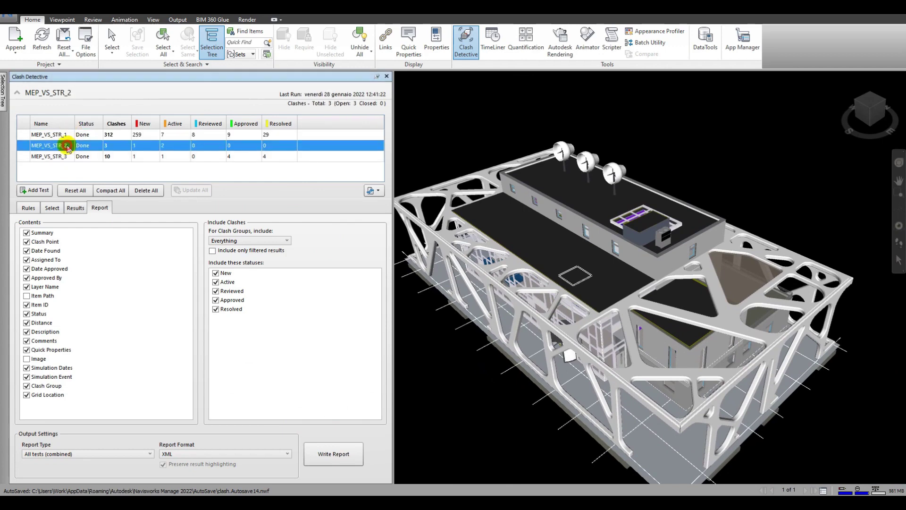
left_click(68, 156)
left_click(76, 208)
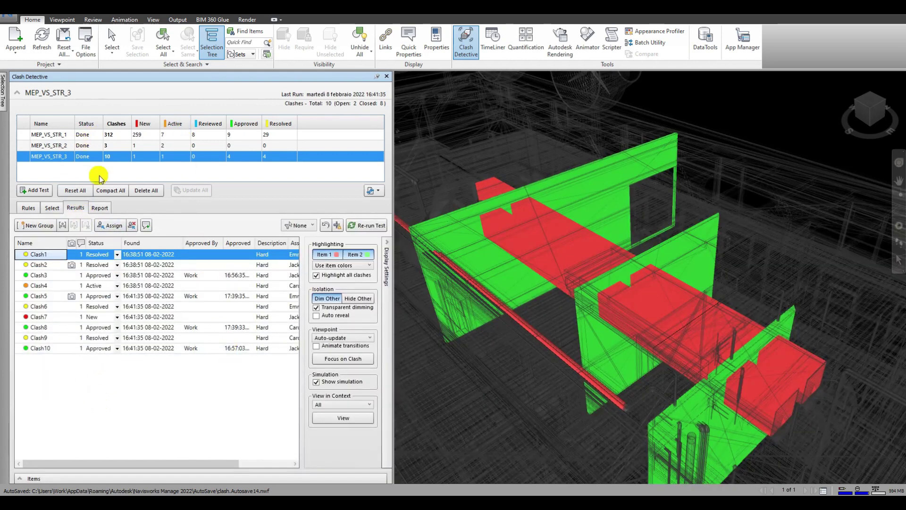
Browse MEP_VS_STR_2's grouped clashes, then list MEP_VS_STR_3's results scrolled right to distances
left_click(80, 145)
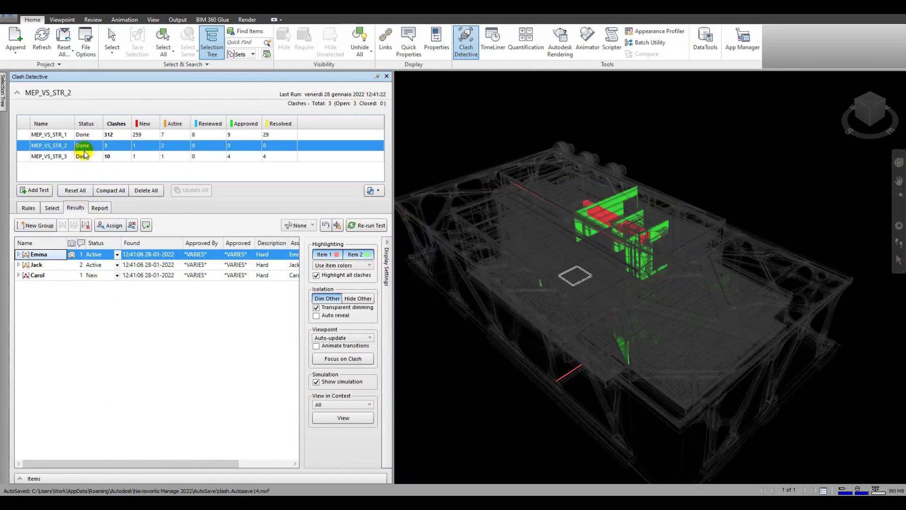
left_click(18, 254)
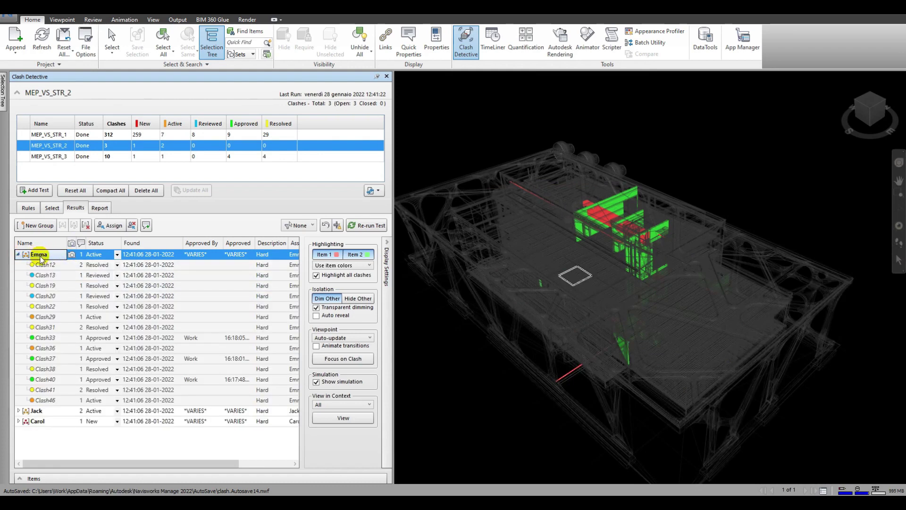
left_click(70, 157)
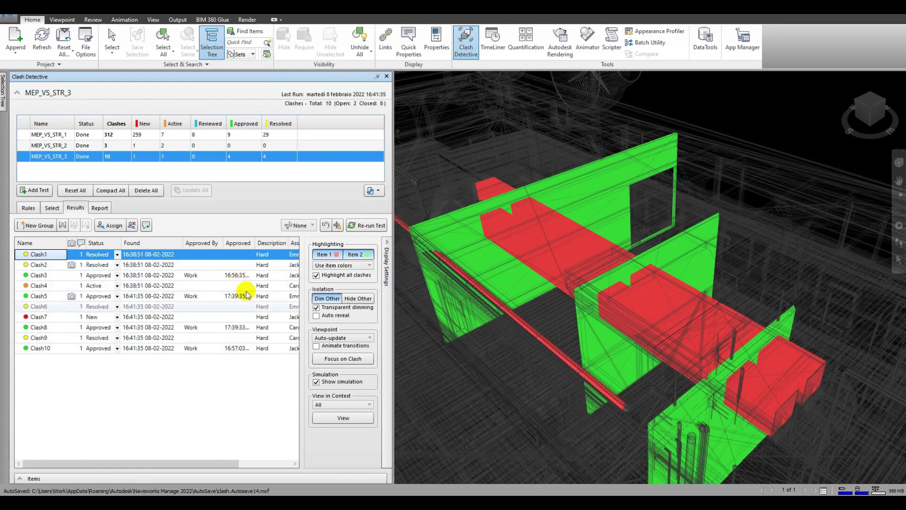
left_click_drag(171, 463, 224, 463)
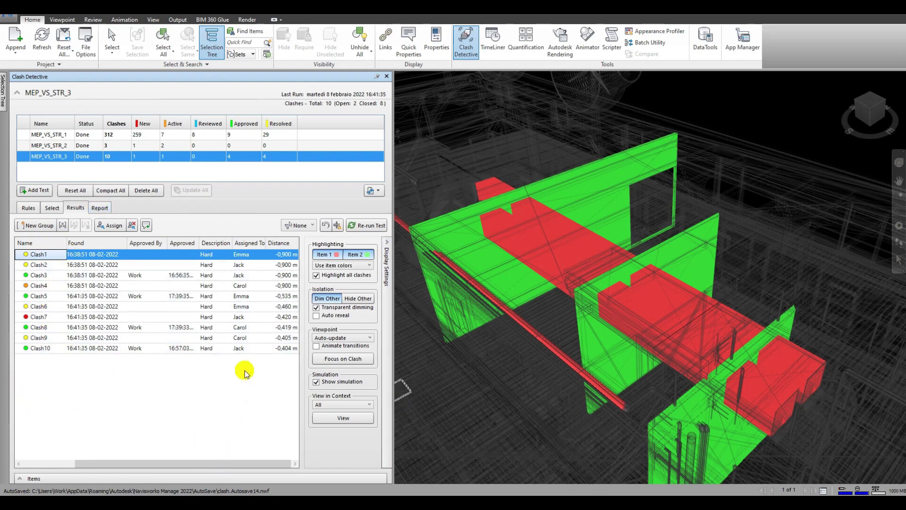
Review the clash report settings and the Quick Properties definitions in Options, then confirm
left_click(101, 208)
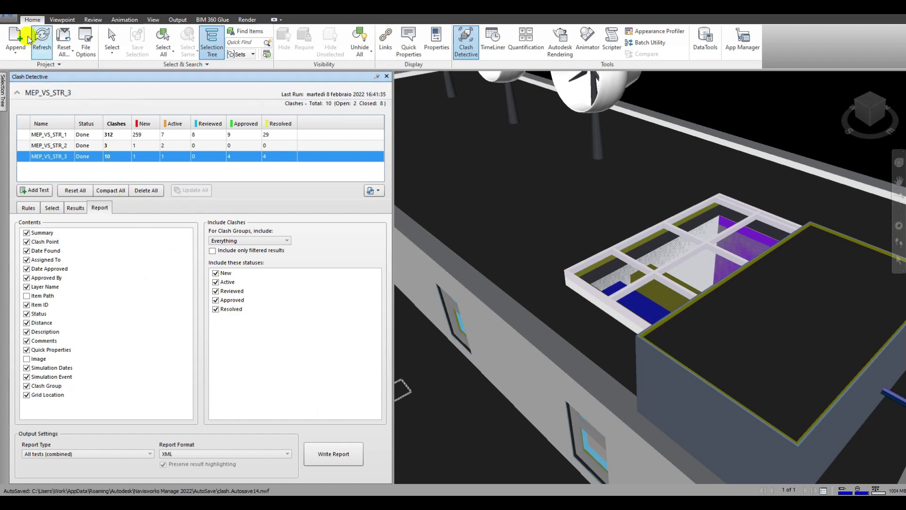
left_click(14, 17)
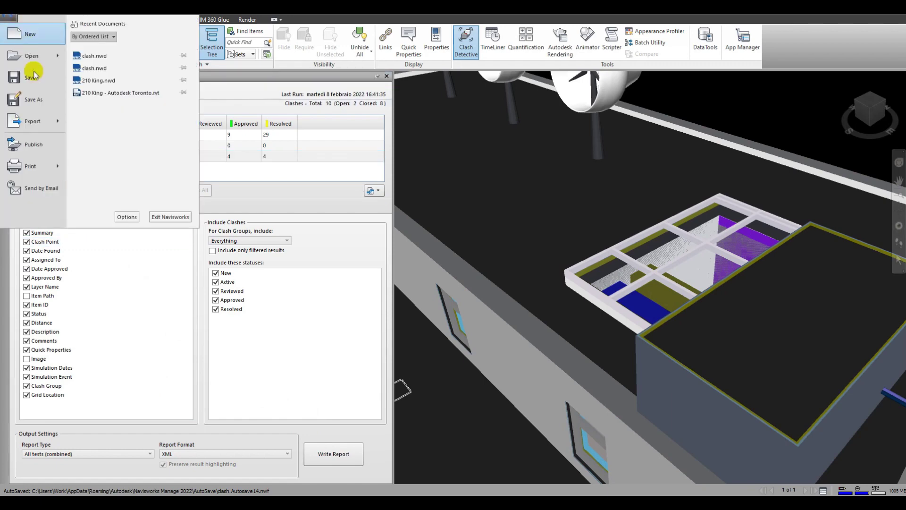
left_click(127, 217)
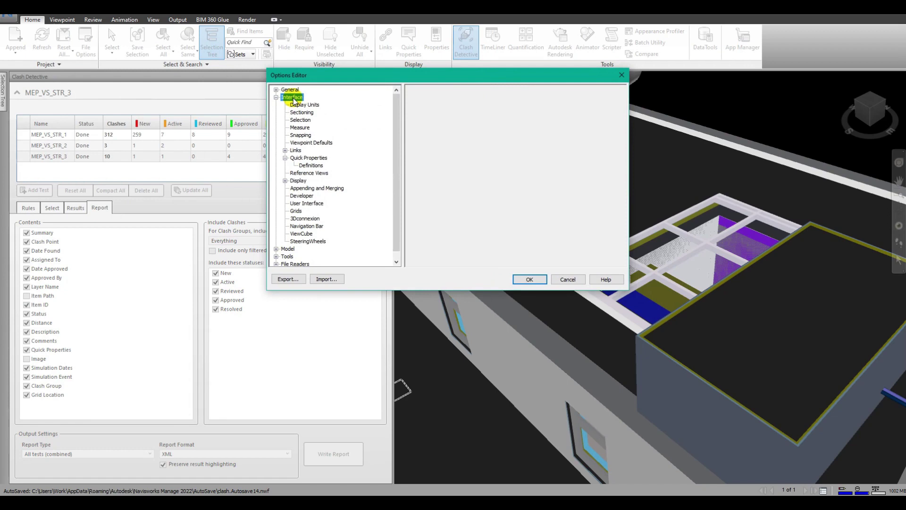
left_click(309, 158)
left_click(311, 165)
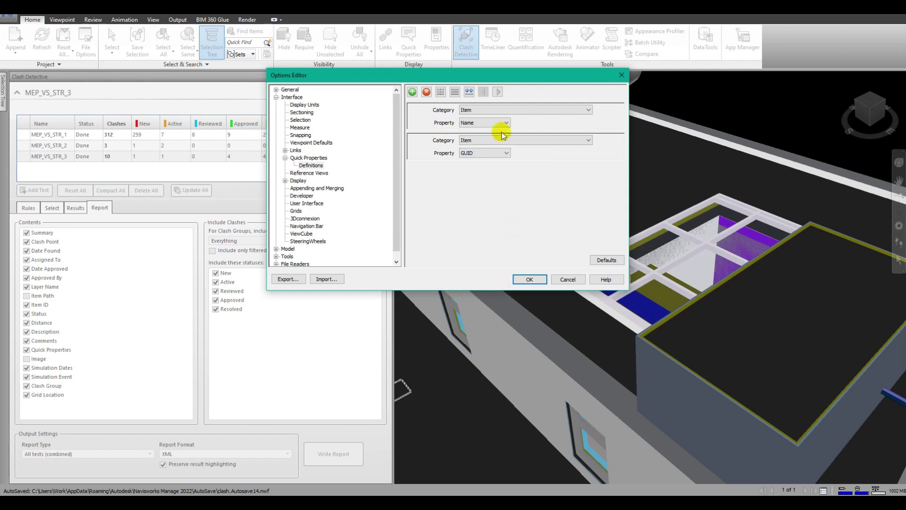
left_click(522, 279)
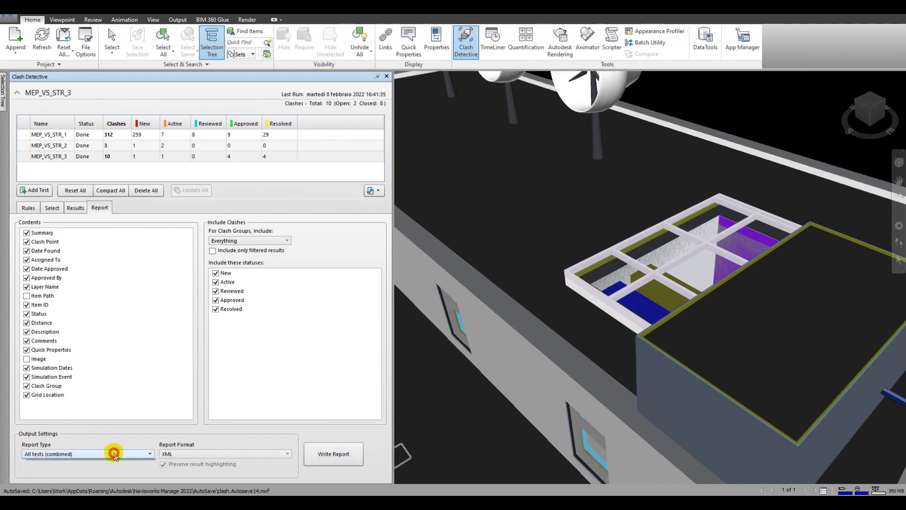
Write an All tests (combined) report as clash_test_combined.xml, then exit Navisworks without saving
left_click(111, 454)
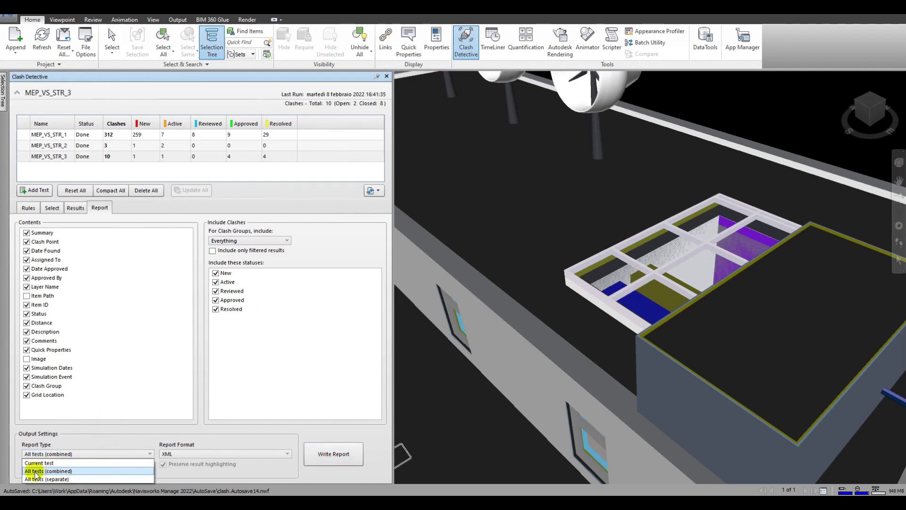
left_click(64, 471)
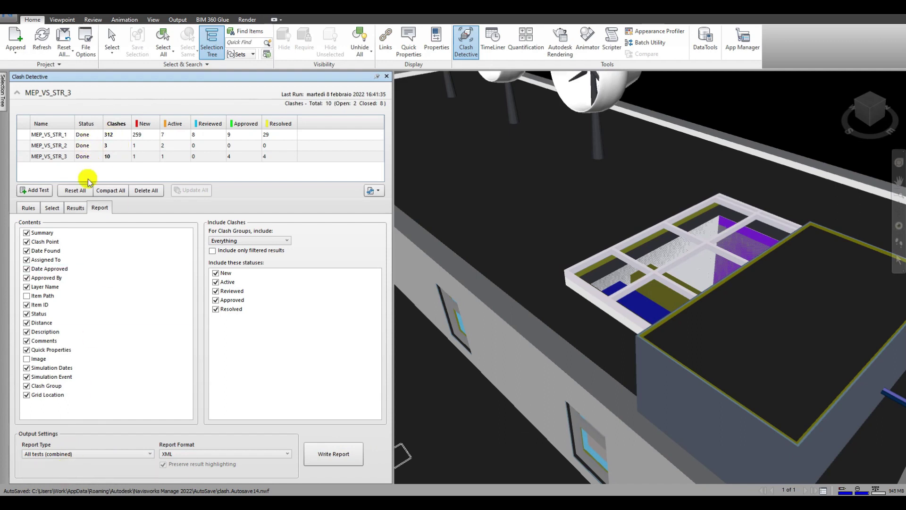
left_click(324, 456)
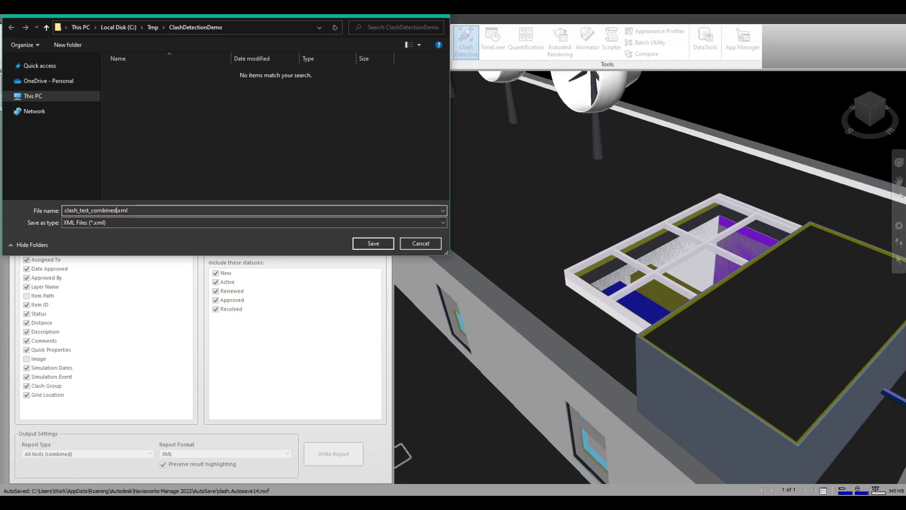
left_click(373, 242)
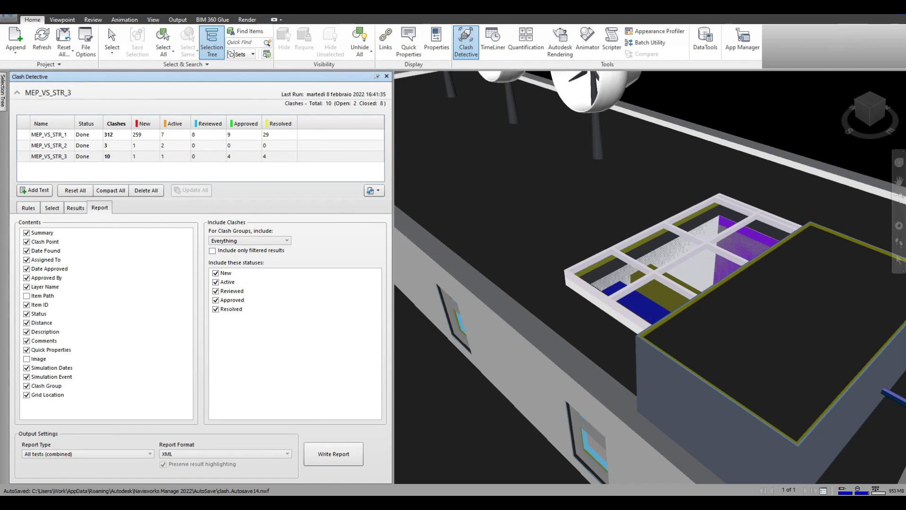
key("alt+F4")
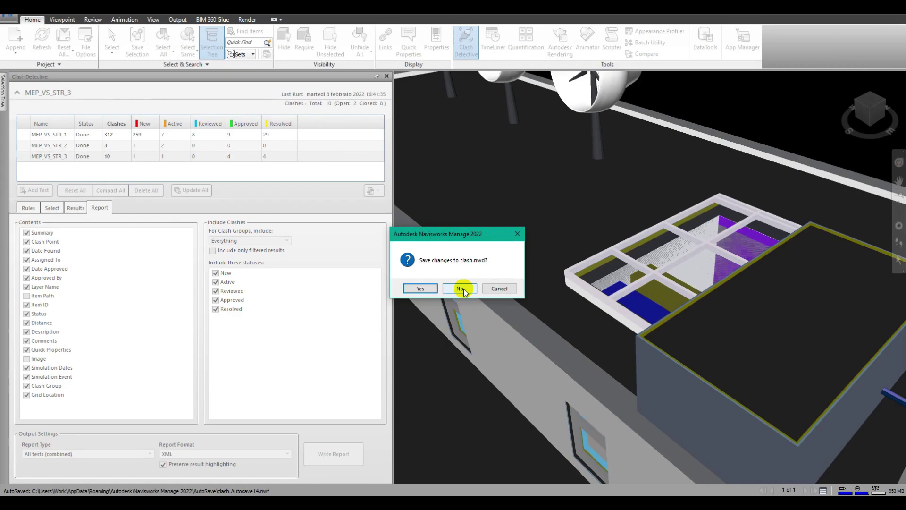
left_click(462, 289)
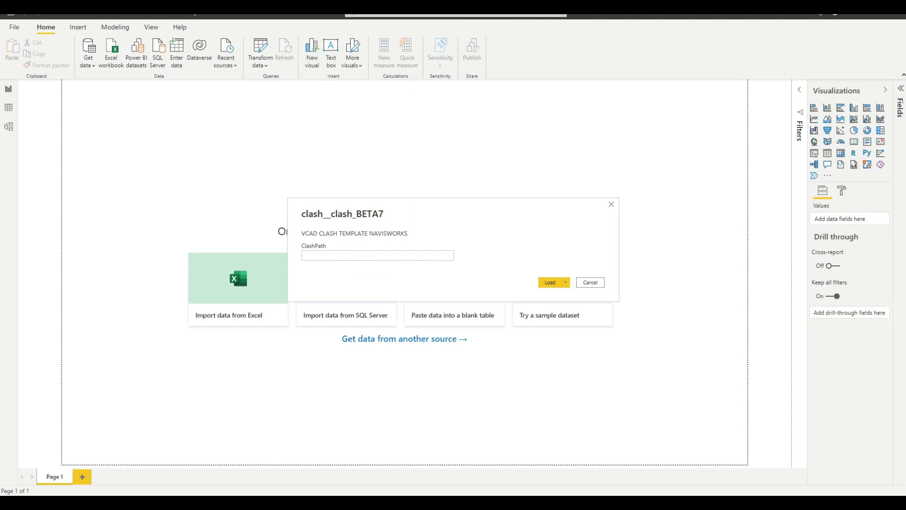
Copy clash_test_combined.xml's file name and its C:\Tmp\ClashDetectionDemo location from its Properties
key("alt+Tab")
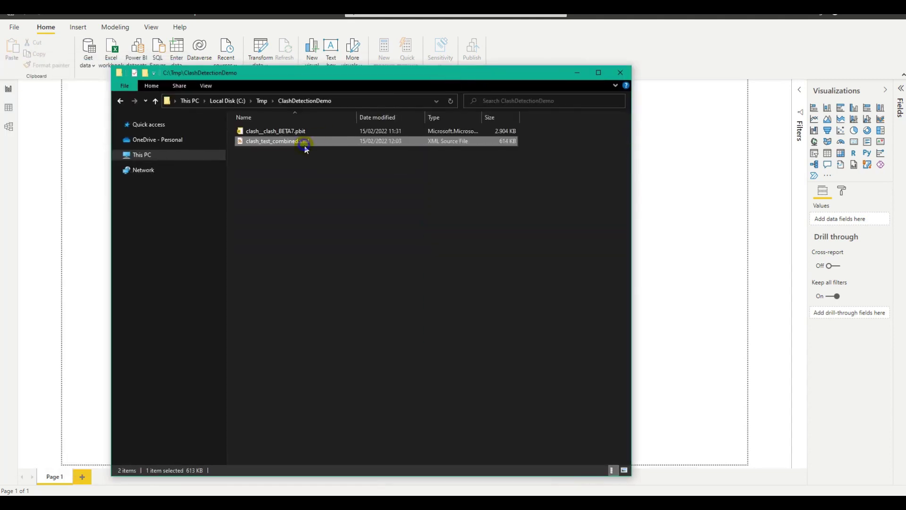
right_click(305, 142)
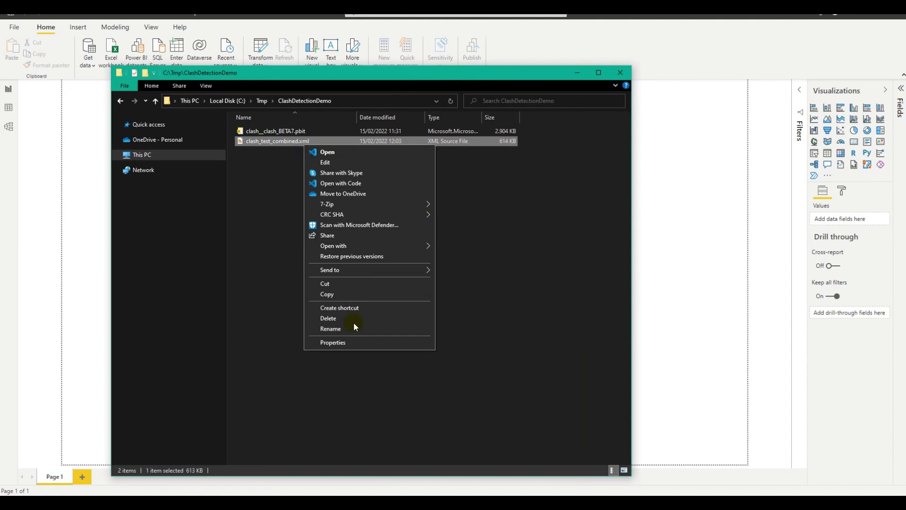
left_click(348, 342)
left_click(411, 187)
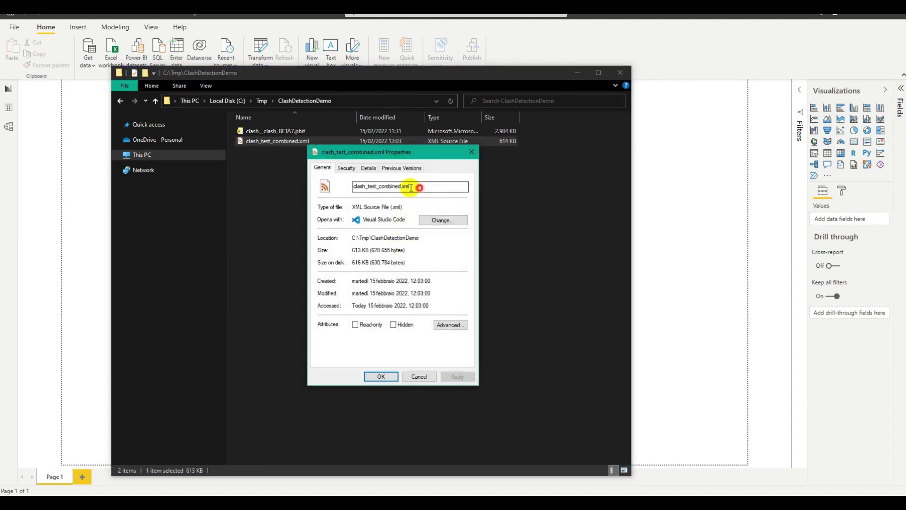
double_click(411, 187)
left_click_drag(424, 238, 354, 241)
key("super+c")
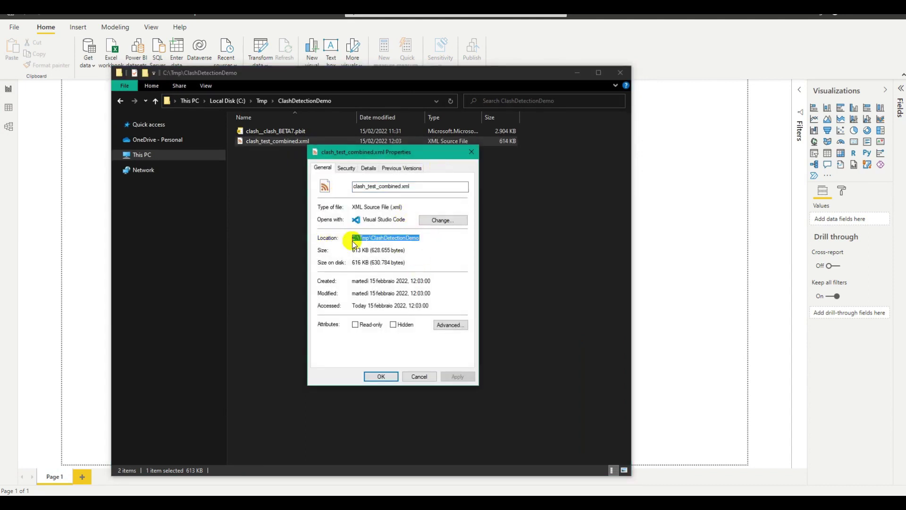
left_click(471, 152)
Fill ClashPath with C:\Tmp\ClashDetectionDemo\clash_test_combined.xml from clipboard history and load the template
left_click(577, 73)
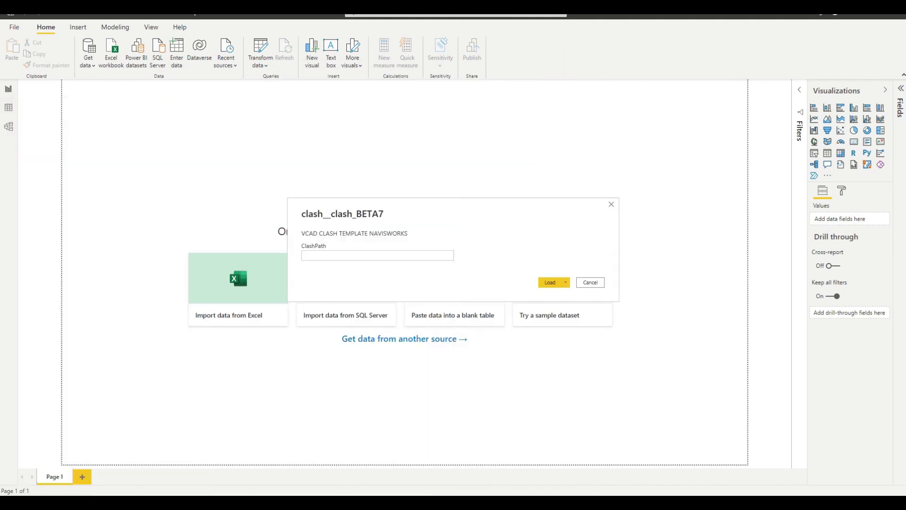
left_click(330, 254)
right_click(332, 255)
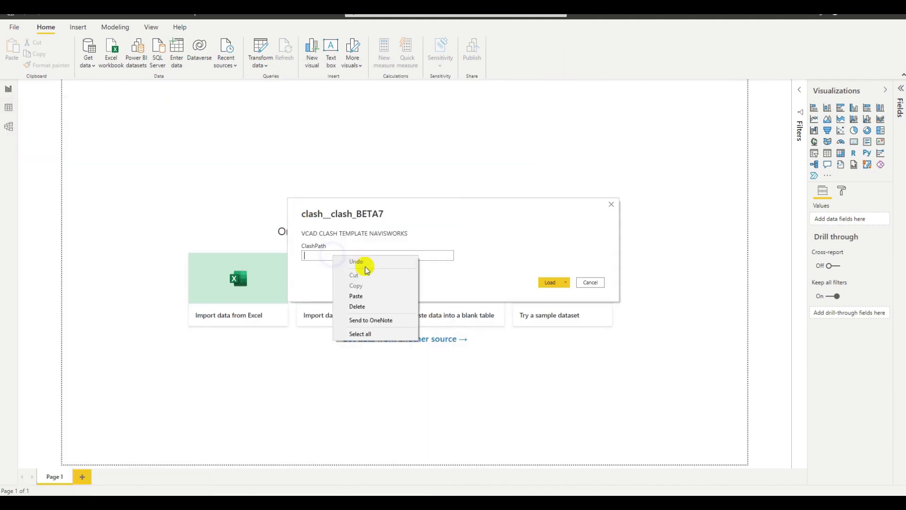
left_click(319, 254)
key("super+v")
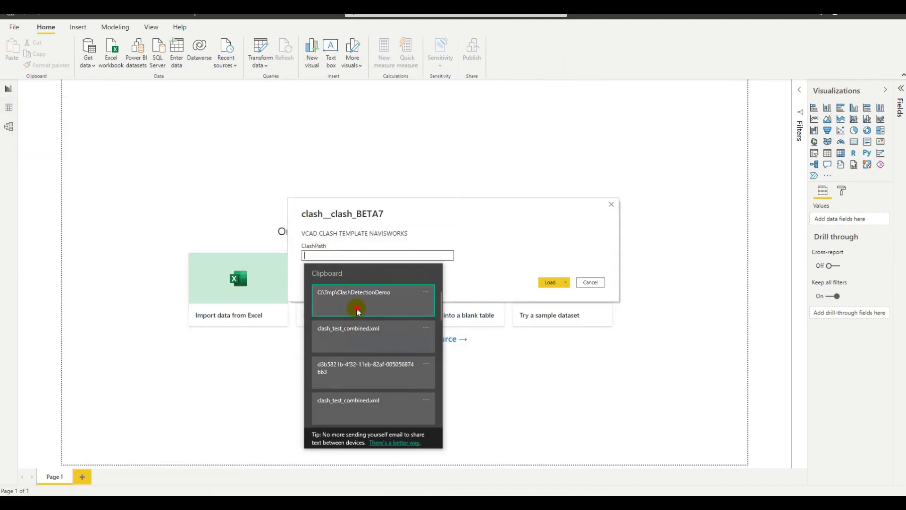
left_click(356, 304)
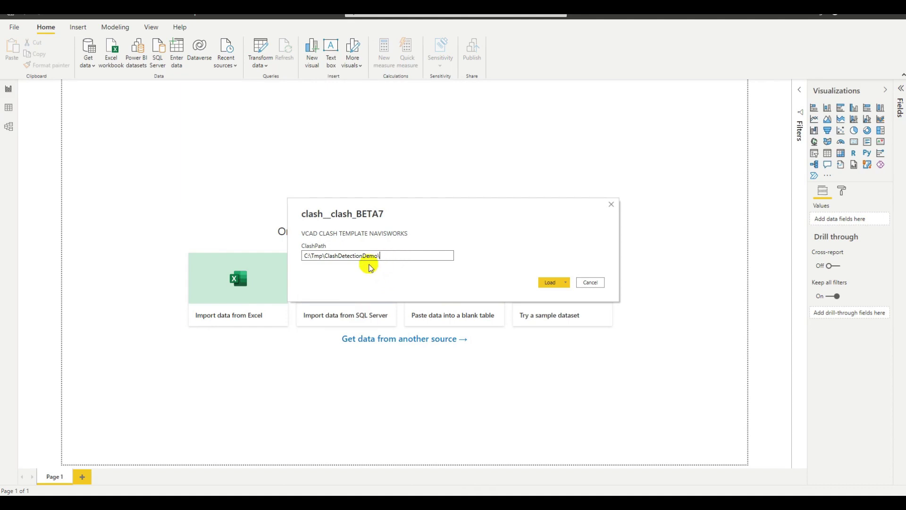
key("super+v")
left_click(431, 321)
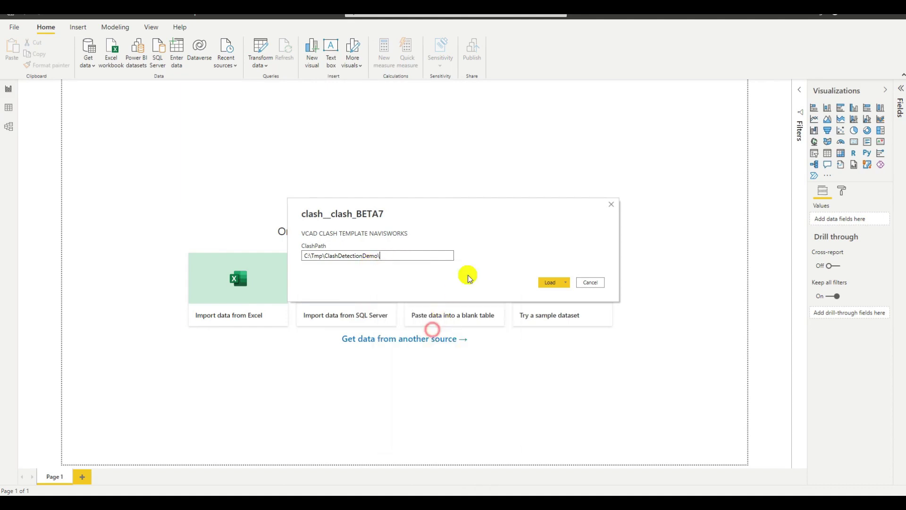
left_click(548, 282)
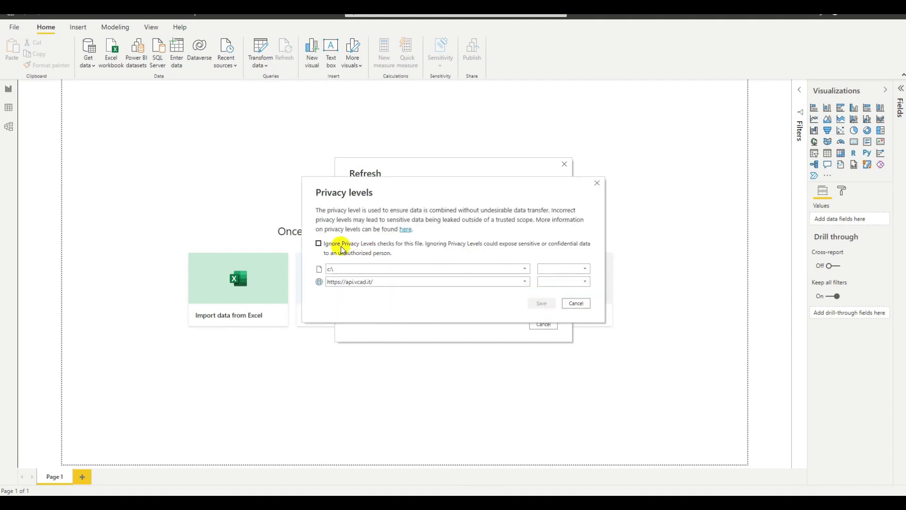
Ignore privacy level checks for this file and save so the refresh completes
left_click(319, 244)
left_click(541, 303)
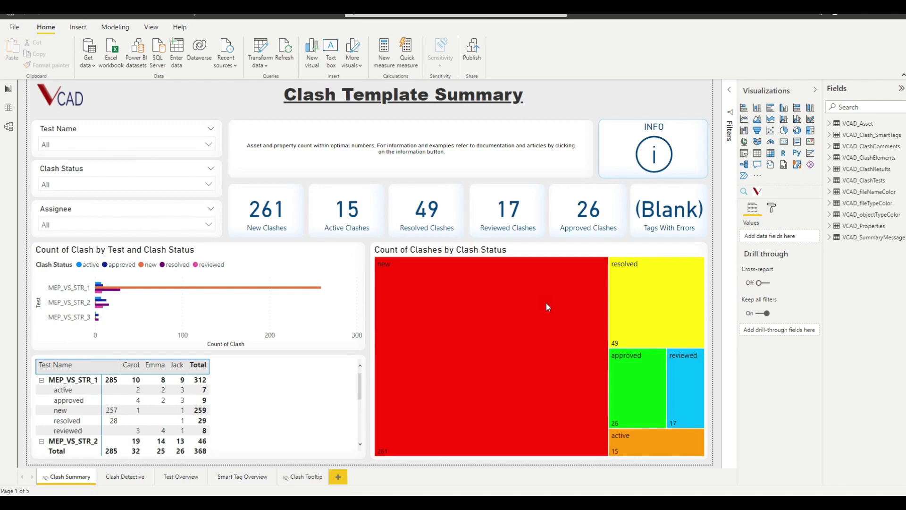
Cross-filter the Summary chart to MEP_VS_STR_1 and MEP_VS_STR_2, undo a chart move, then view Clash Detective
left_click(208, 145)
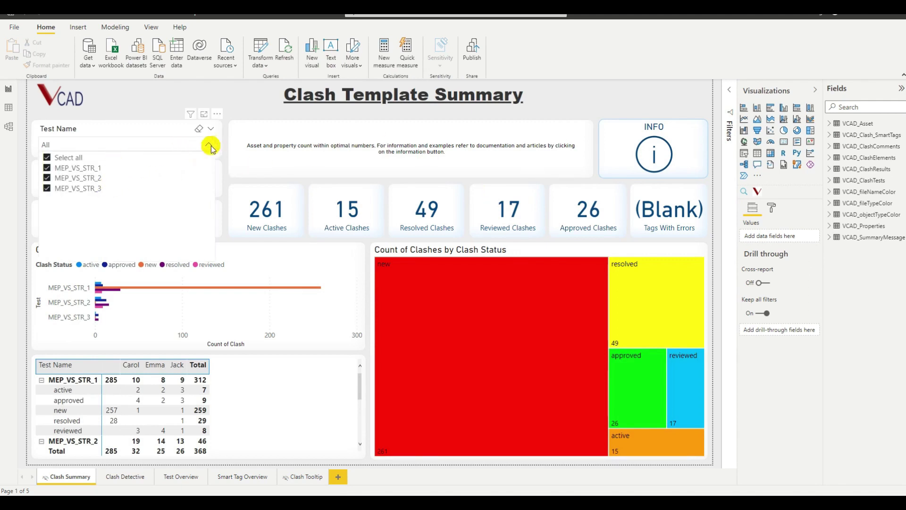
left_click(211, 146)
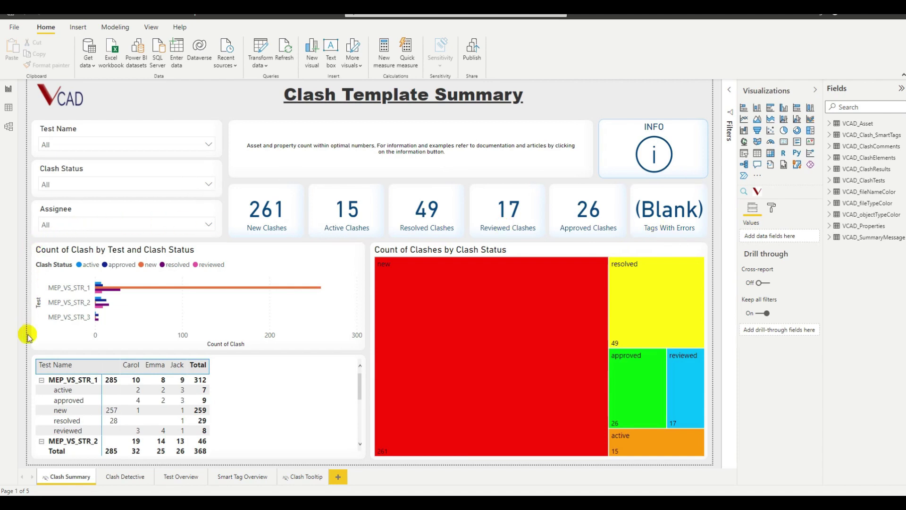
left_click(101, 288)
left_click(106, 303)
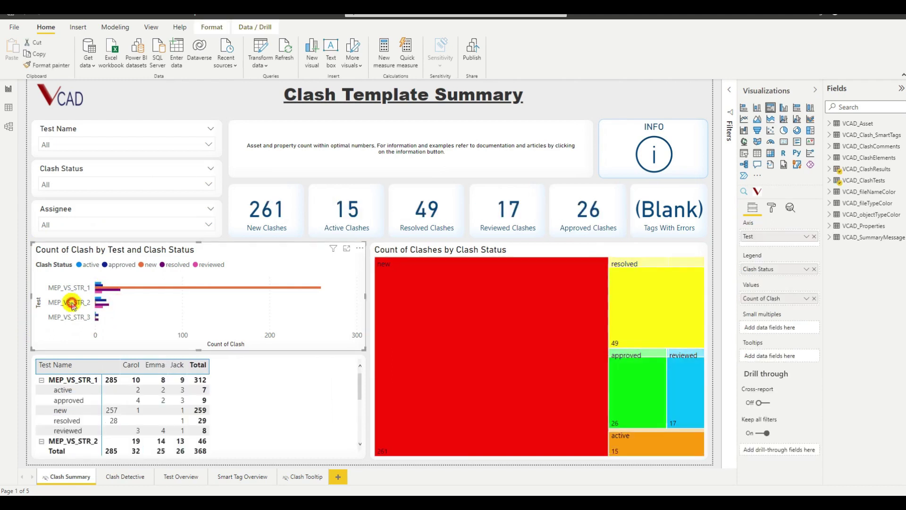
left_click_drag(73, 322, 78, 329)
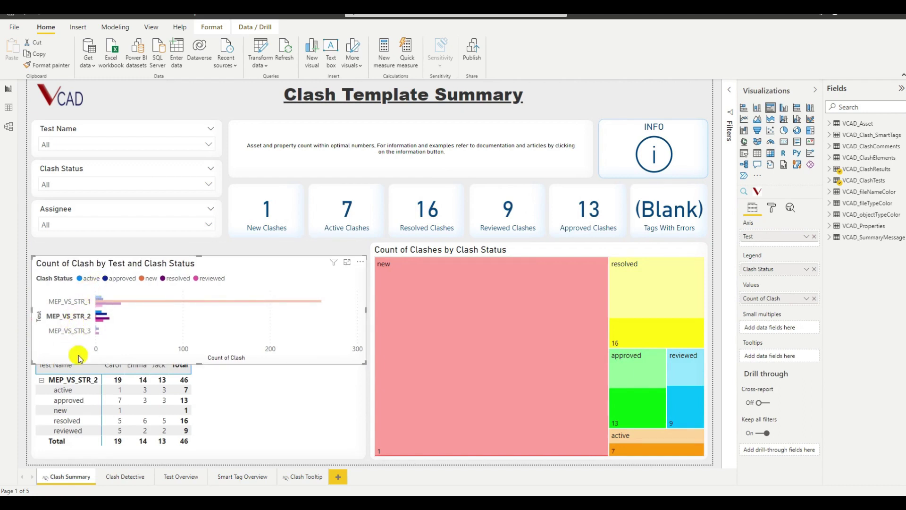
key("ctrl+z")
left_click(121, 477)
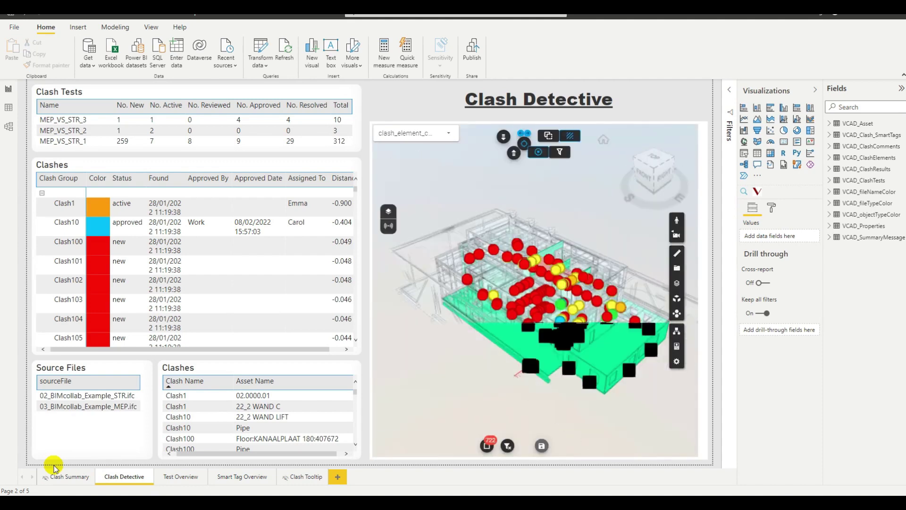
Show the model solid, filter to MEP_VS_STR_2, and orbit and zoom around its clashes
left_click(548, 138)
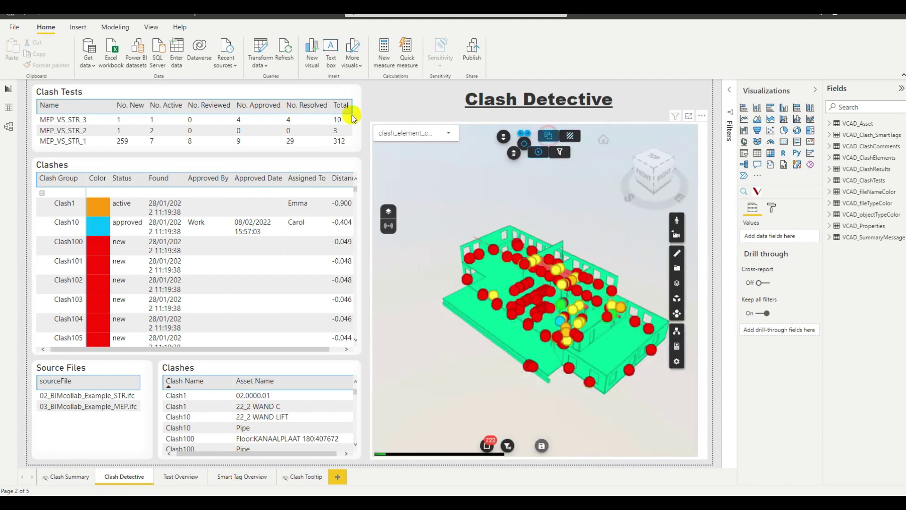
left_click(73, 134)
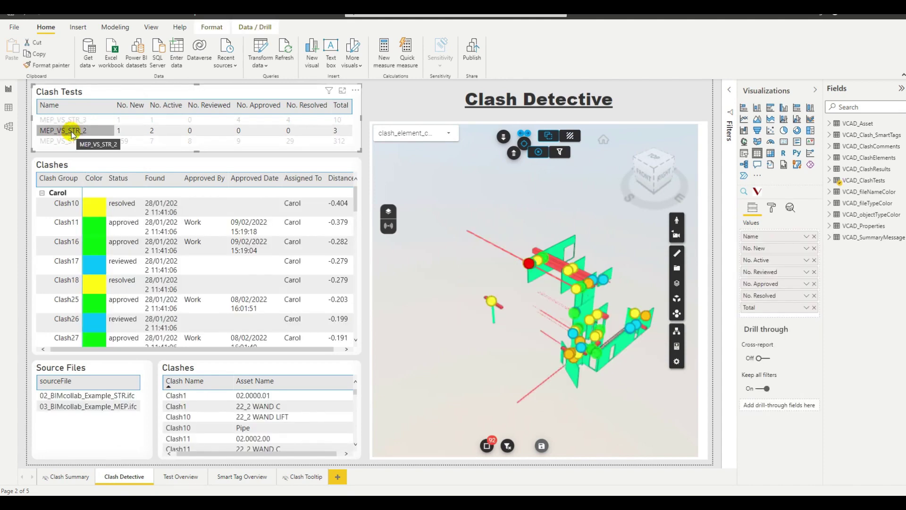
mouse_move(524, 324)
left_mouse_down()
mouse_move(466, 305)
mouse_move(501, 299)
mouse_move(486, 319)
mouse_move(503, 345)
left_mouse_up()
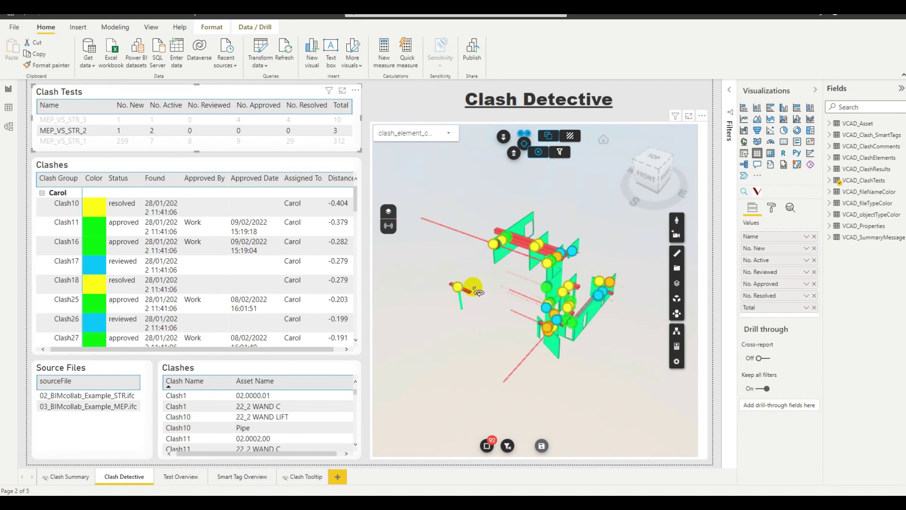
scroll(501, 273, "up", 5)
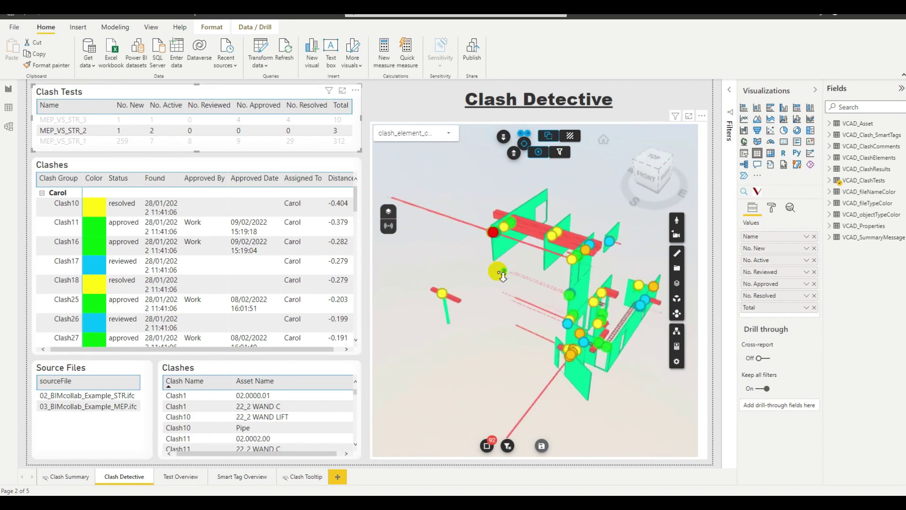
scroll(486, 262, "down", 2)
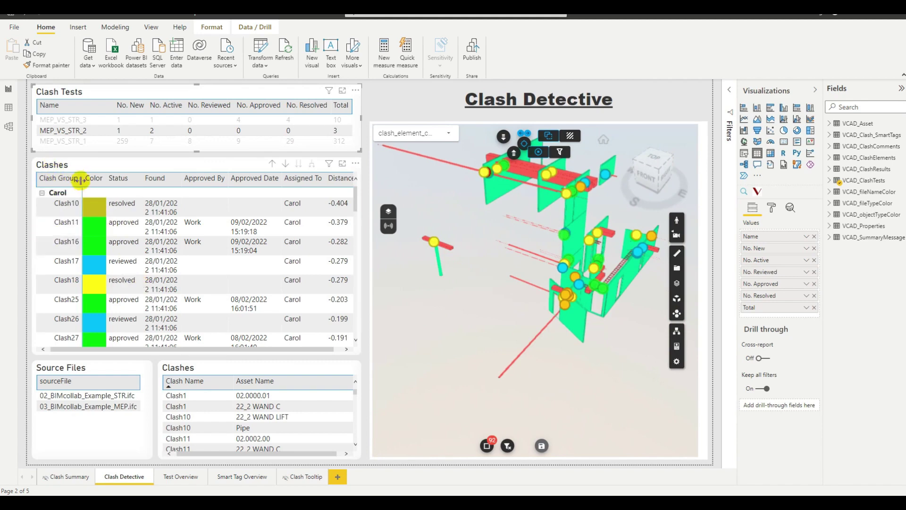
Collapse the three assignee groups in Clashes, then re-expand Jack's group to list his clashes
left_click(42, 194)
left_click(42, 222)
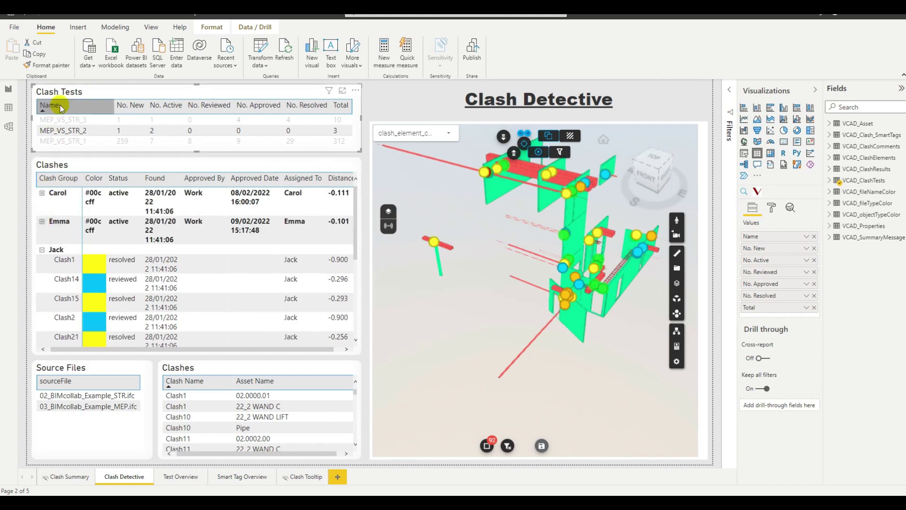
left_click(42, 250)
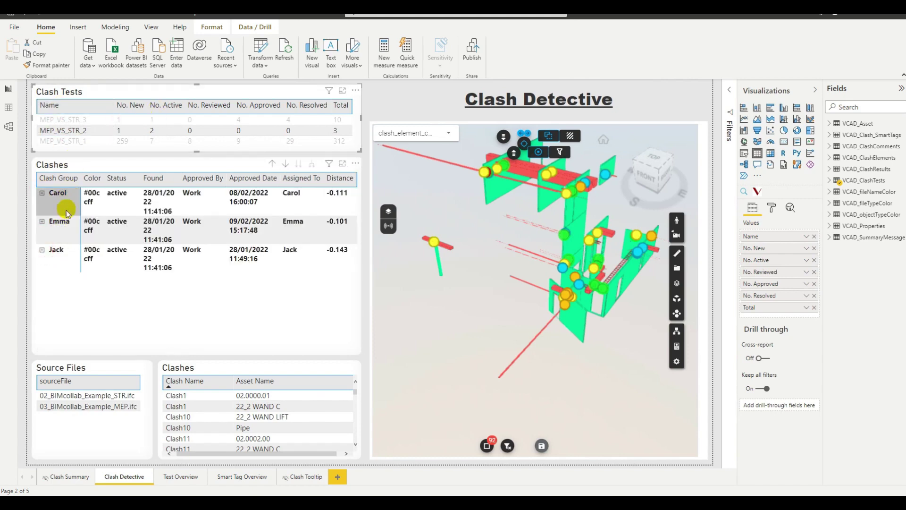
left_click(42, 250)
scroll(38, 246, "down", 2)
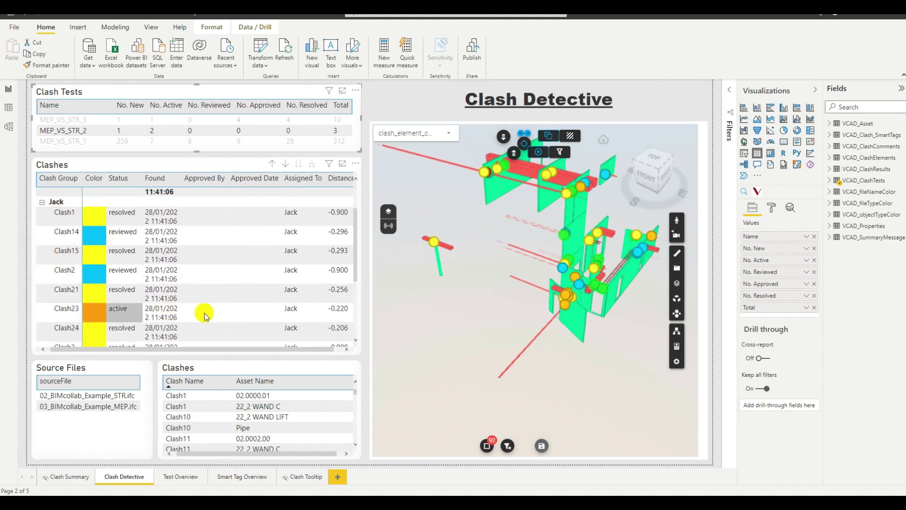
Filter to Clash1, orbit around it, and select the red beam to show its details tooltip
left_click(182, 215)
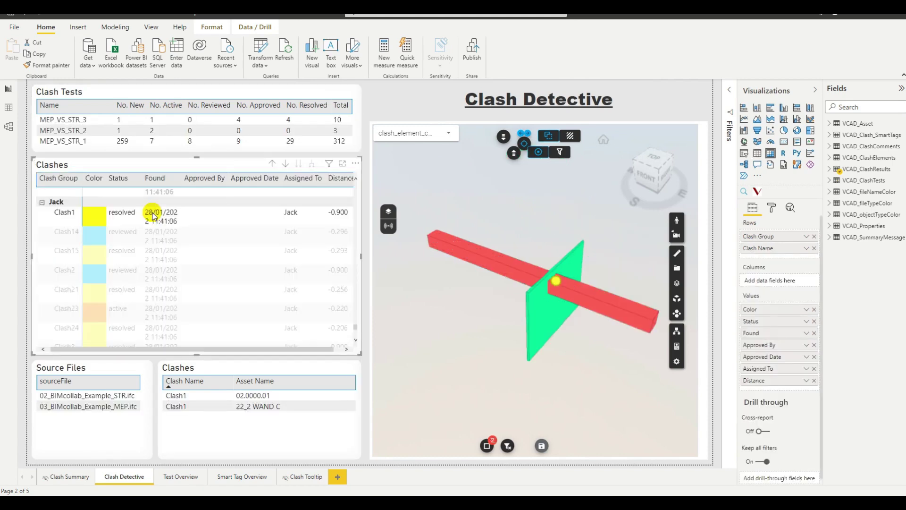
left_click_drag(477, 338, 500, 343)
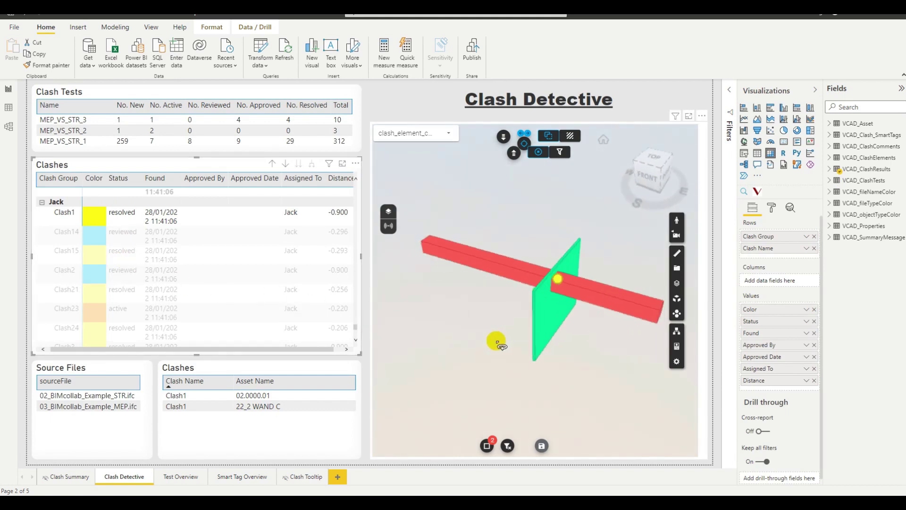
mouse_move(433, 388)
left_mouse_down()
mouse_move(460, 374)
mouse_move(576, 374)
mouse_move(453, 418)
left_mouse_up()
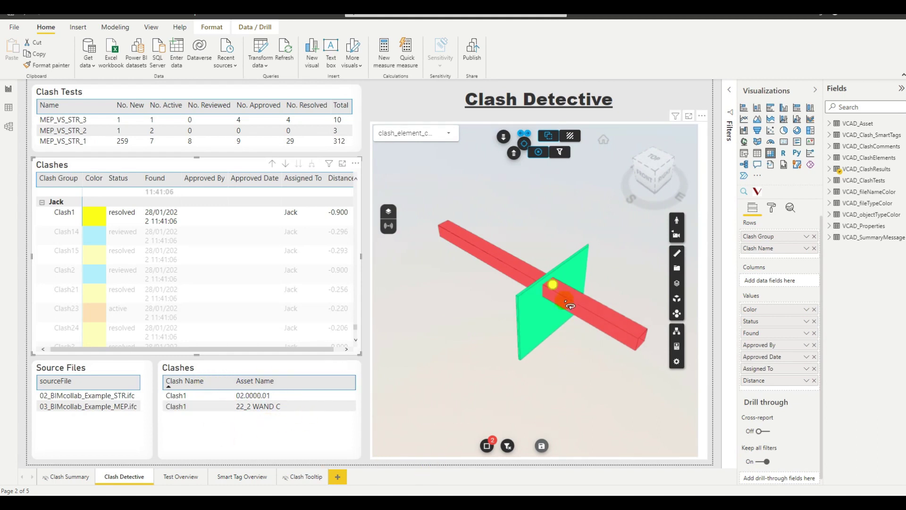
left_click(559, 290)
mouse_move(559, 290)
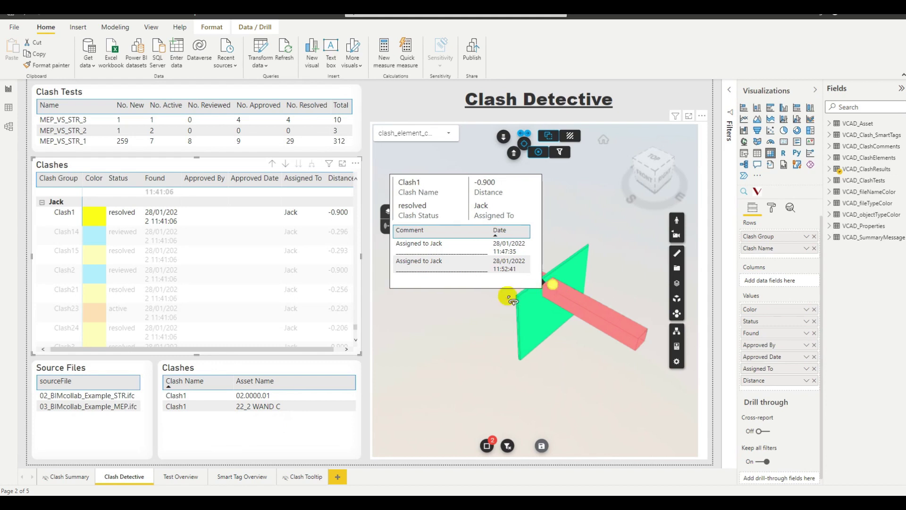
On Test Overview, hide non-selected elements and filter to MEP_VS_STR_3 and the second assignee
left_click(172, 477)
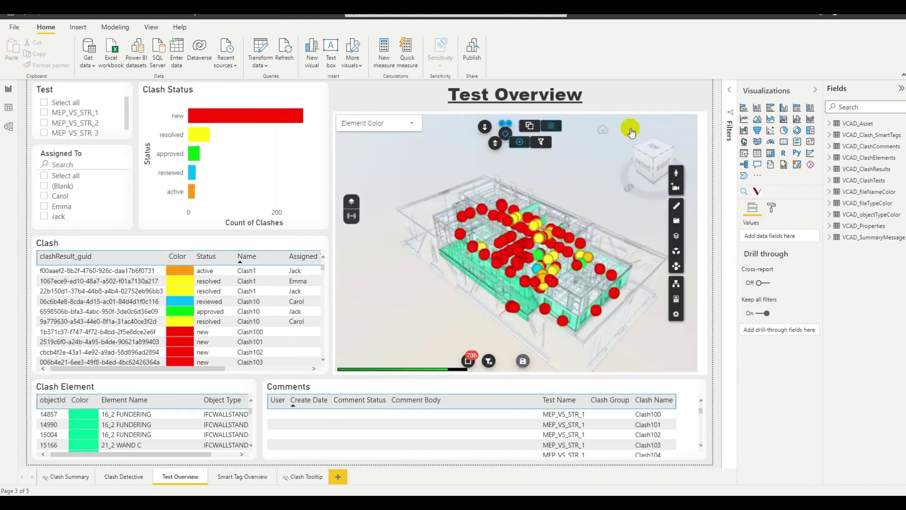
left_click(530, 125)
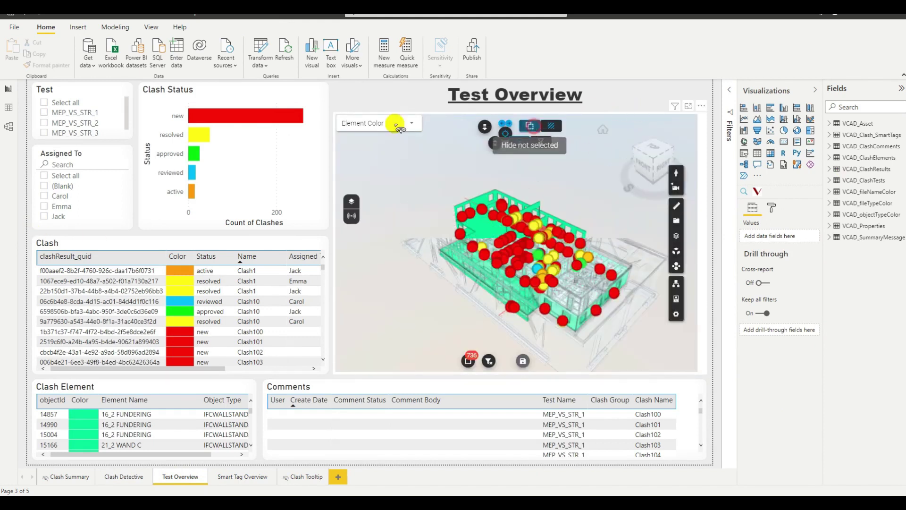
left_click(44, 134)
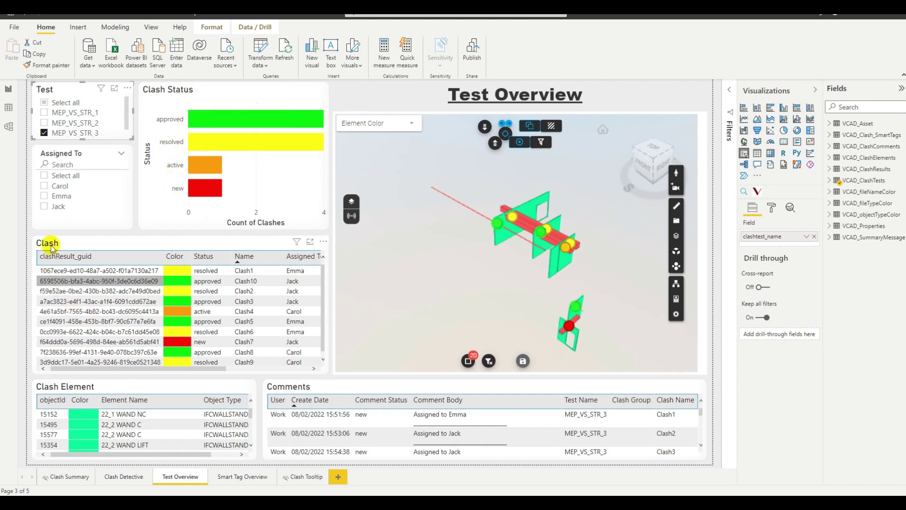
left_click(44, 197)
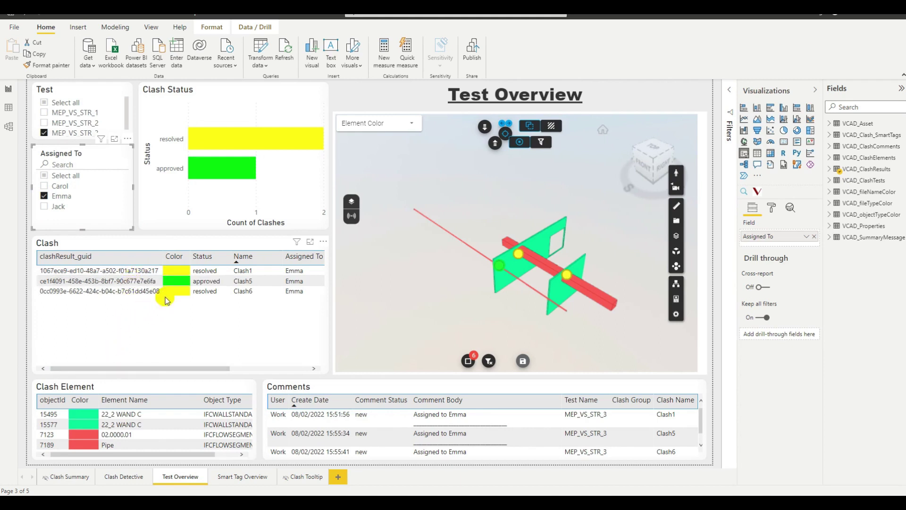
left_click(215, 293)
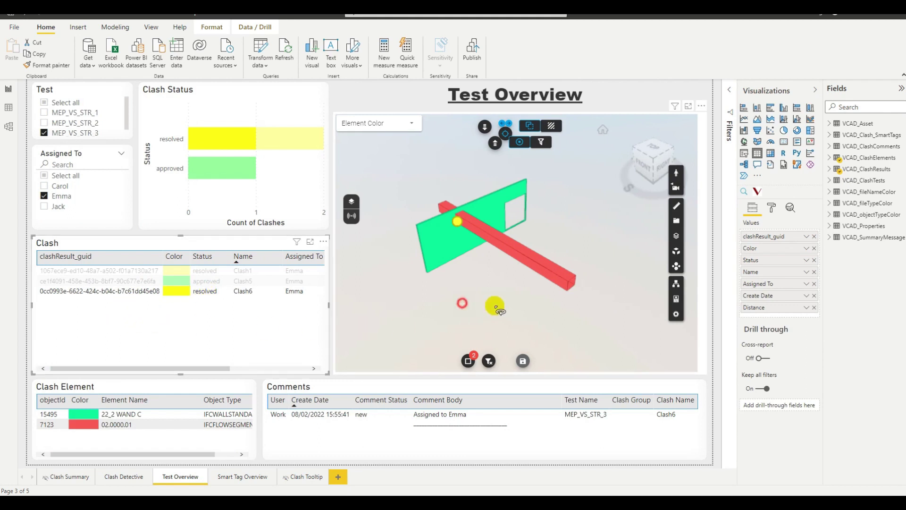
mouse_move(496, 307)
left_mouse_down()
mouse_move(551, 286)
mouse_move(489, 309)
left_mouse_up()
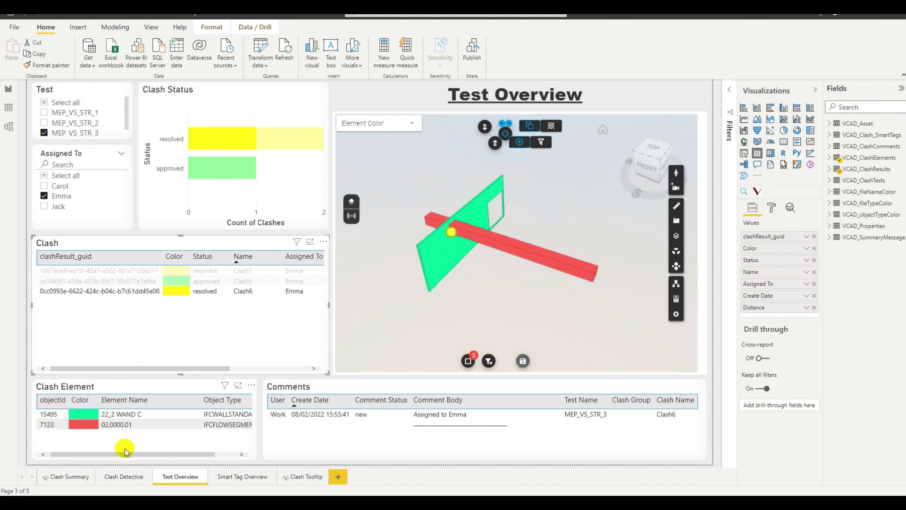
left_click(52, 400)
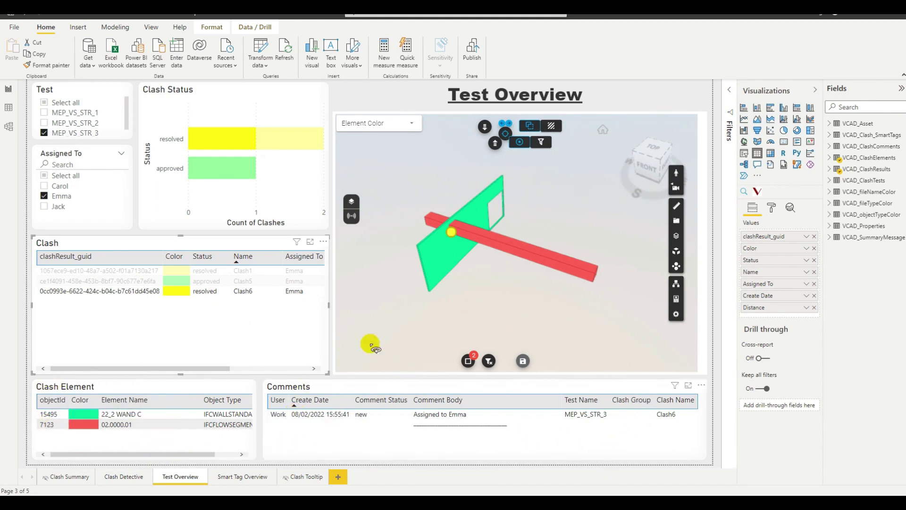
left_click(110, 291)
Colour the 3D model by Status Color, then orbit to view resolved and approved elements
left_click(412, 125)
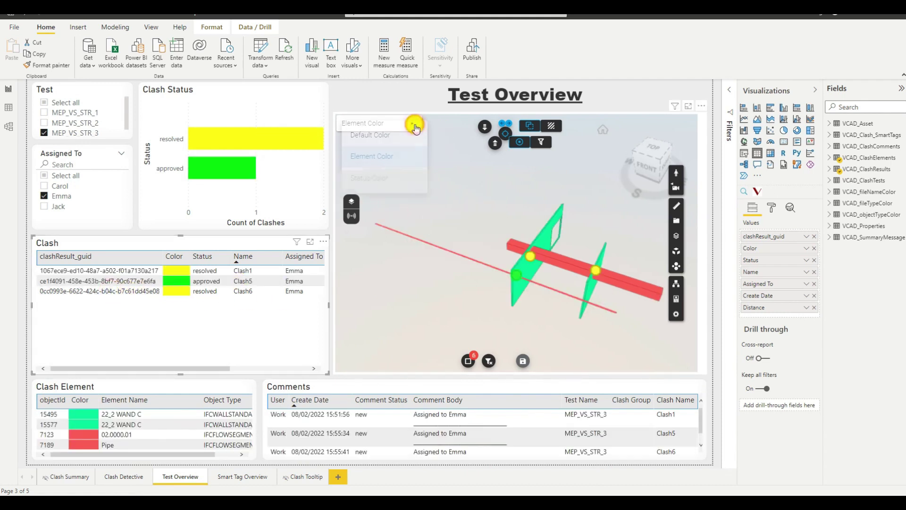
left_click(379, 183)
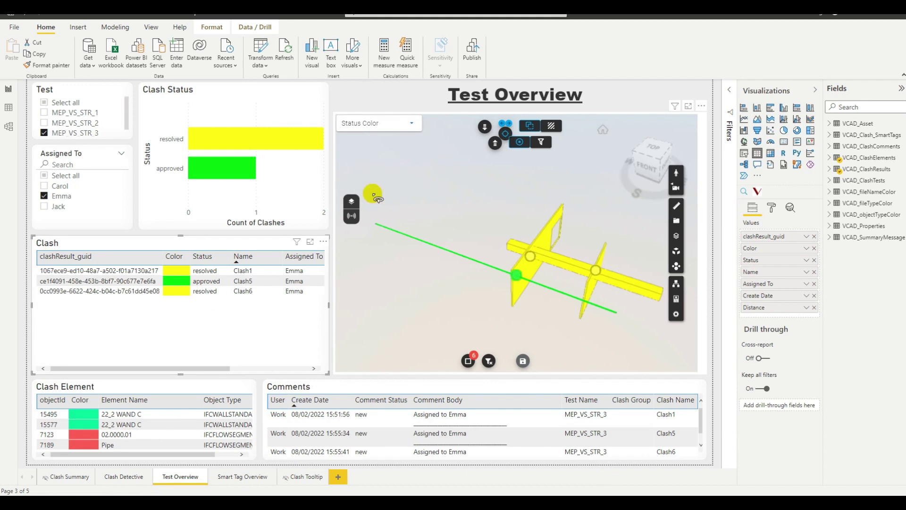
mouse_move(471, 311)
left_mouse_down()
mouse_move(409, 289)
mouse_move(472, 253)
mouse_move(477, 309)
left_mouse_up()
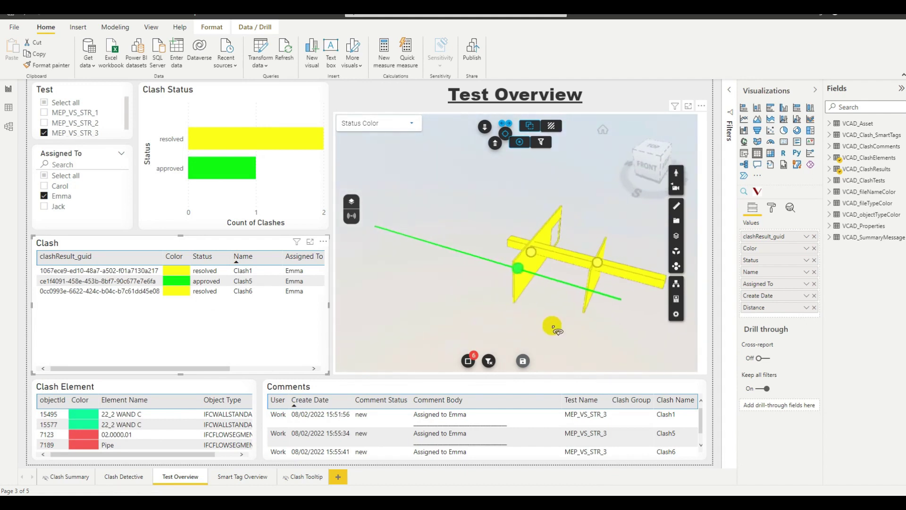
scroll(557, 312, "up", 3)
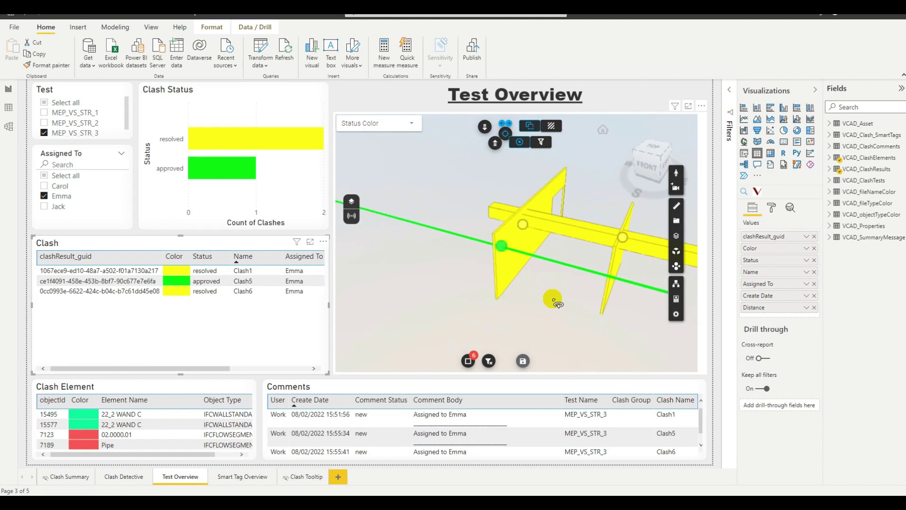
left_click_drag(556, 302, 531, 321)
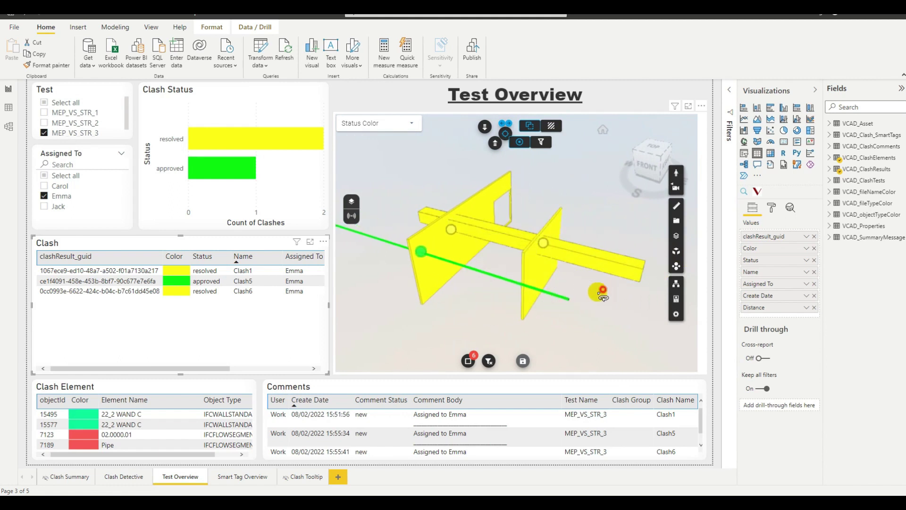
left_click_drag(595, 293, 528, 289)
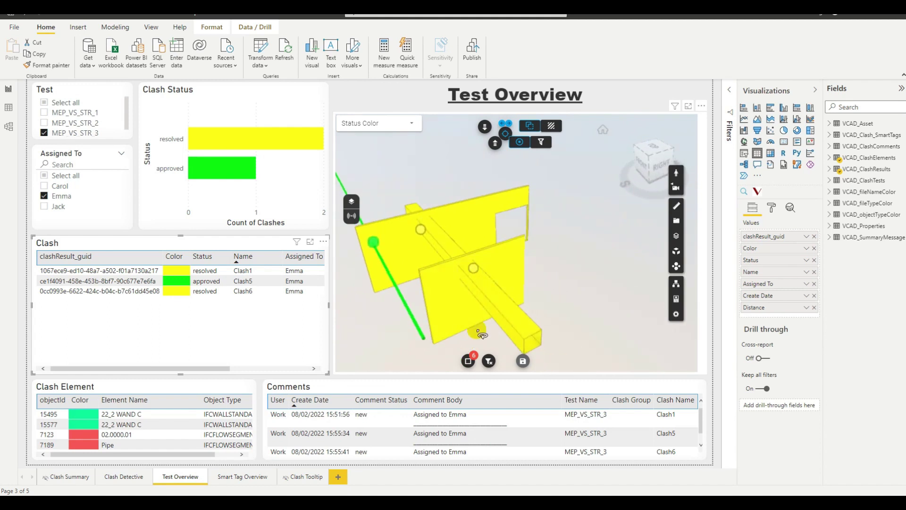
left_click_drag(481, 334, 492, 307)
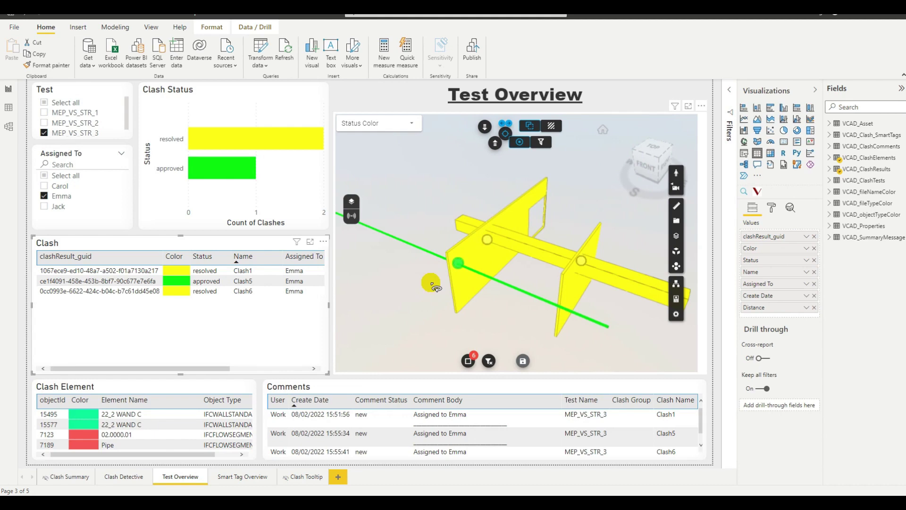
On Smart Tag Overview, hide non-selected elements and limit Clash Tests to MEP_VS_STR_3 only
left_click(223, 477)
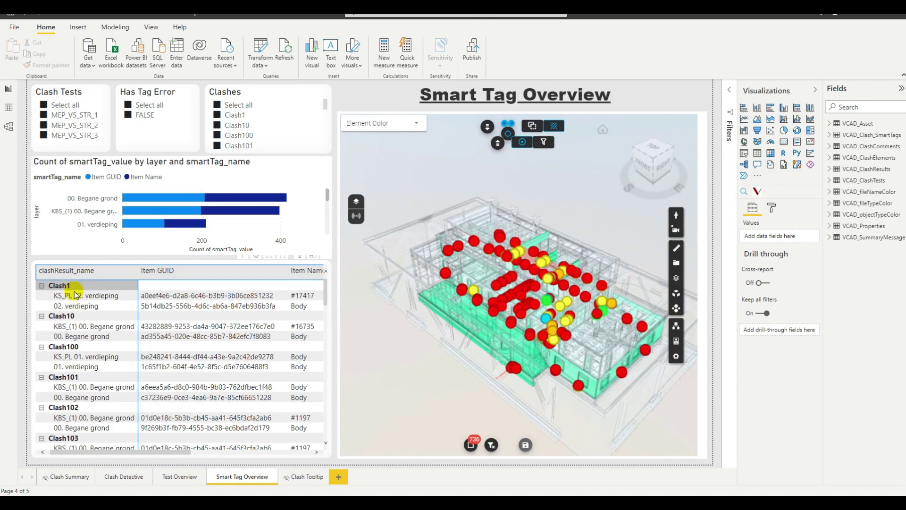
left_click(532, 126)
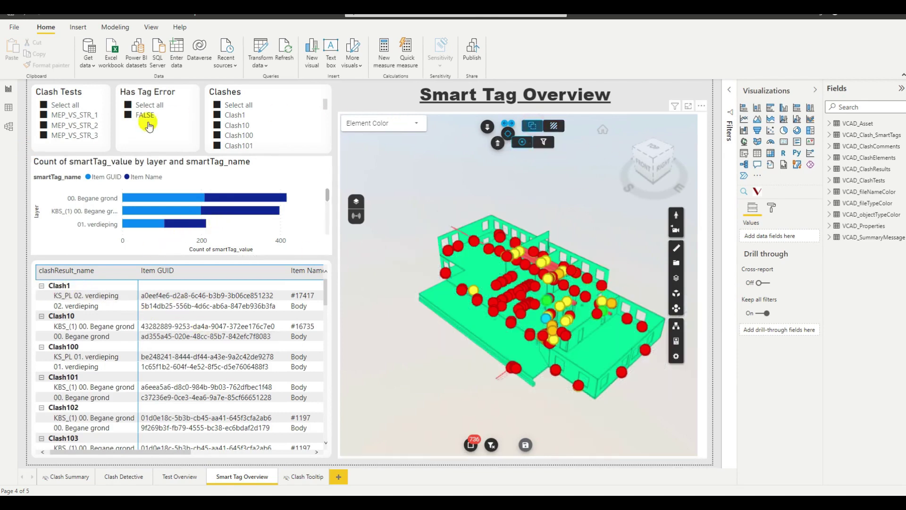
left_click(42, 105)
left_click(43, 136)
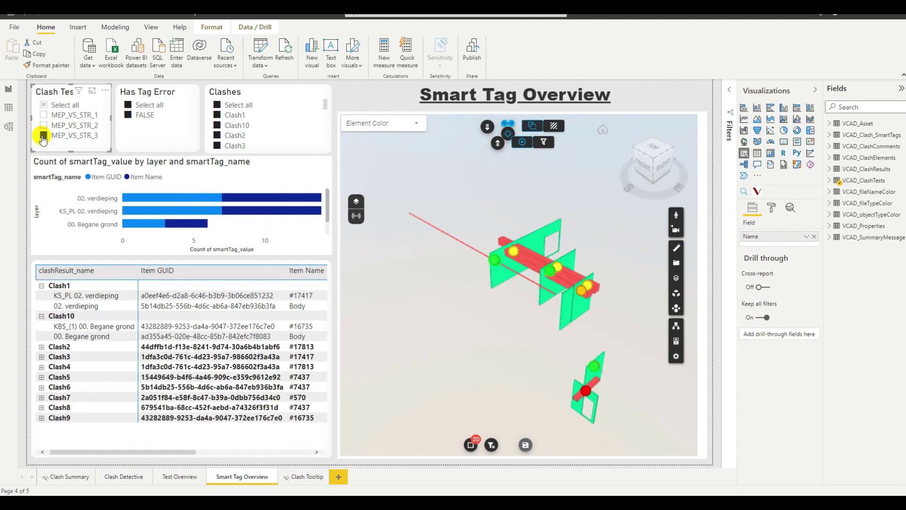